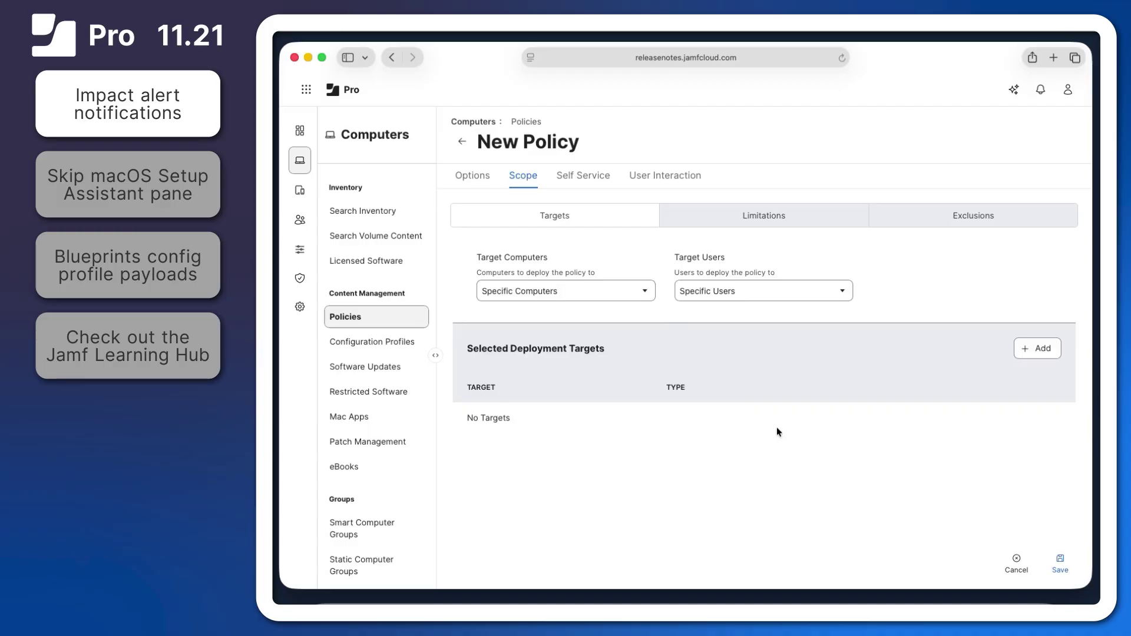
Step: Set the new policy's Target Computers scope to All Computers and save it
click(629, 293)
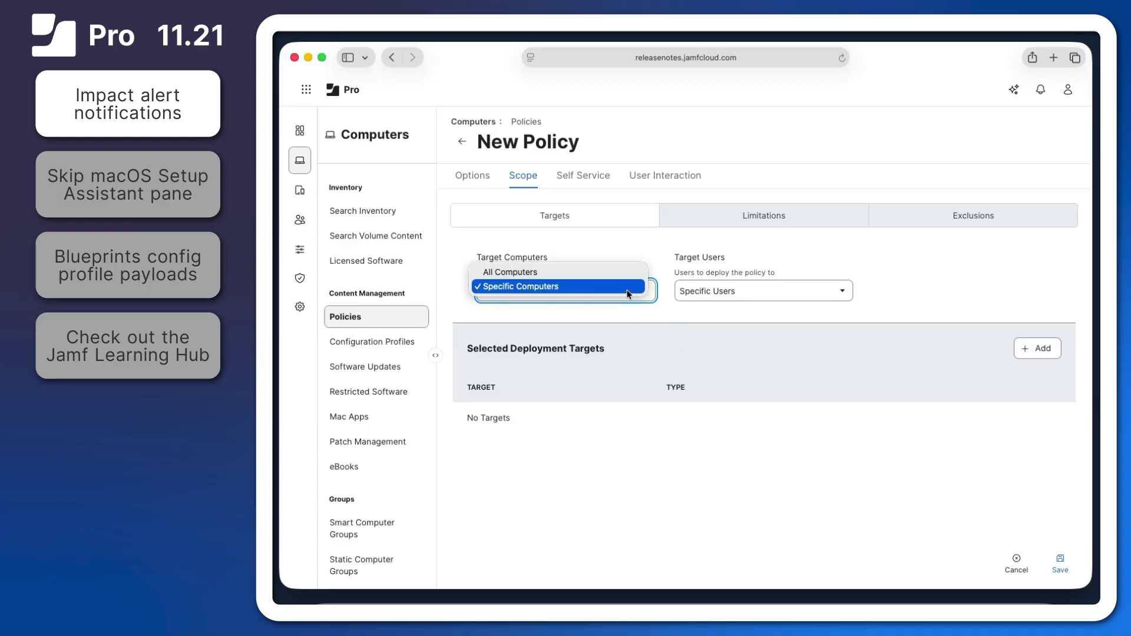
click(625, 274)
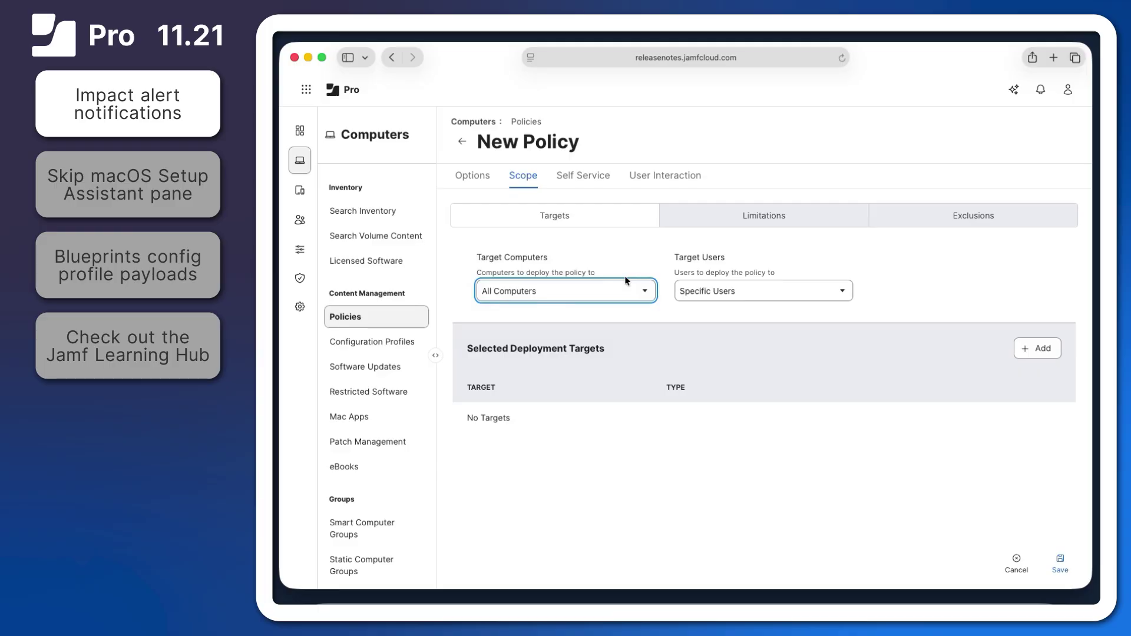
click(1060, 566)
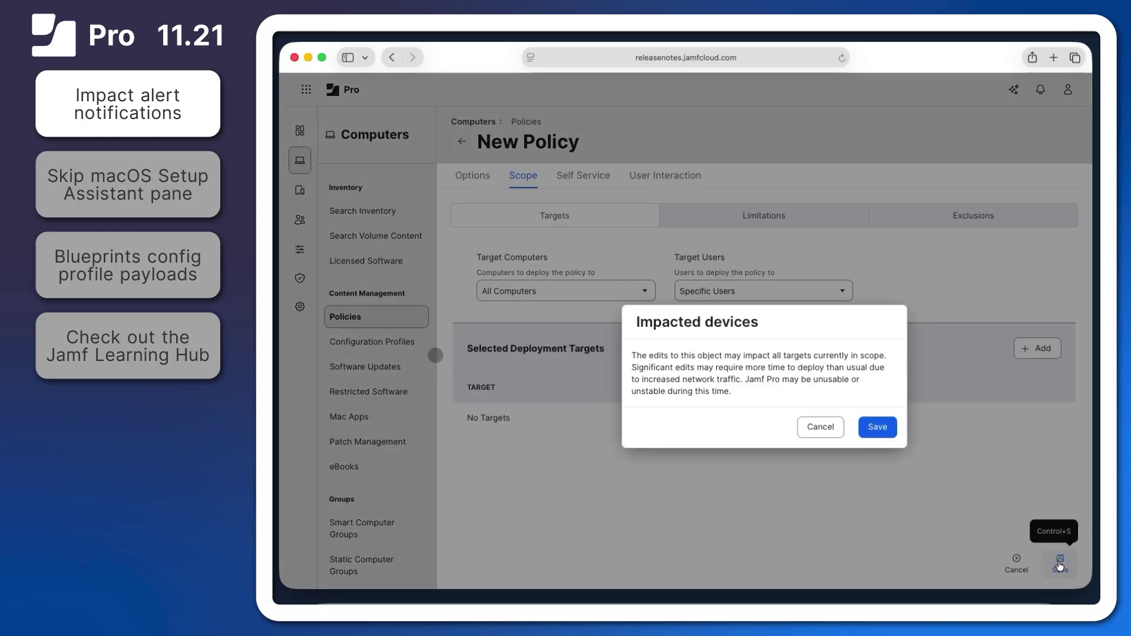
Step: Confirm saving the Event Remediation policy despite the impacted devices warning
click(878, 429)
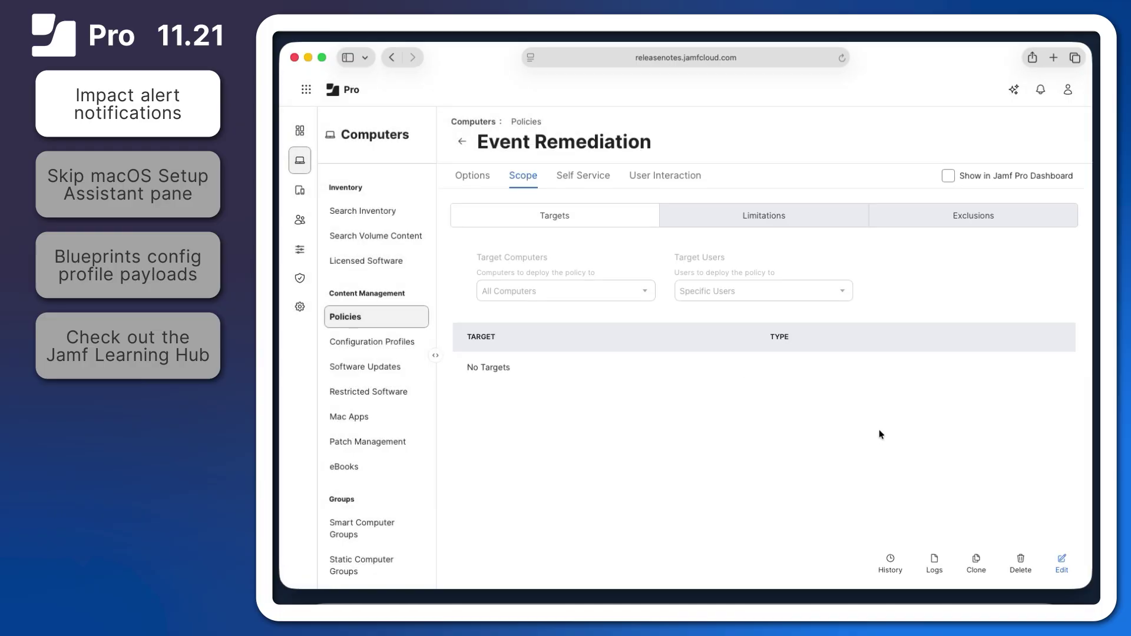
Step: In System's Impact alert notifications, require users to acknowledge edits to deployable objects
click(297, 306)
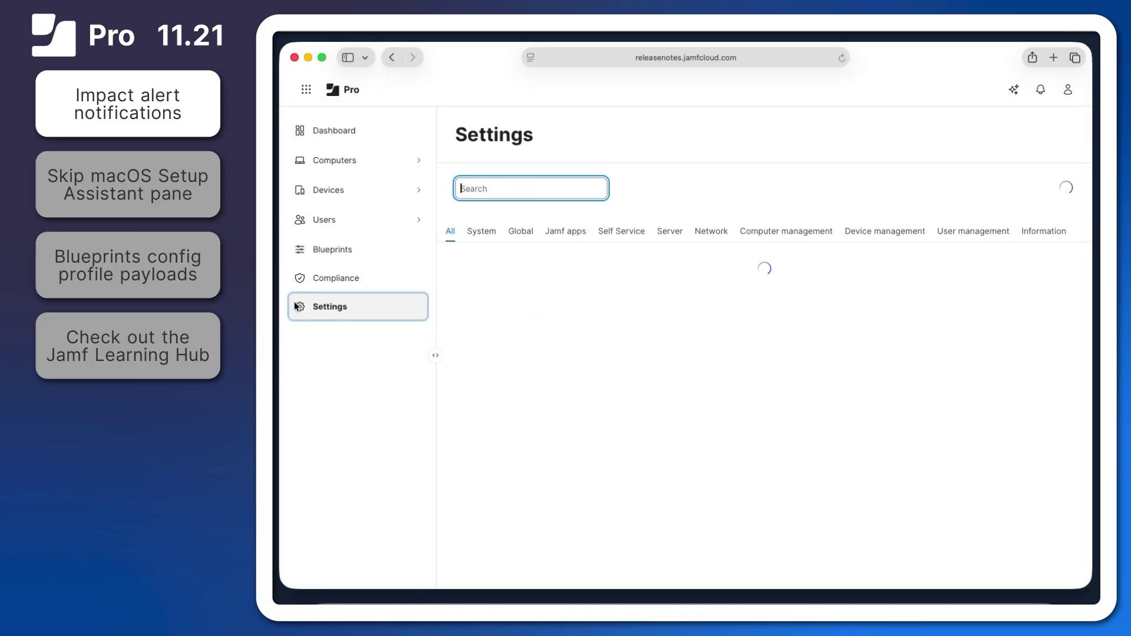
click(479, 235)
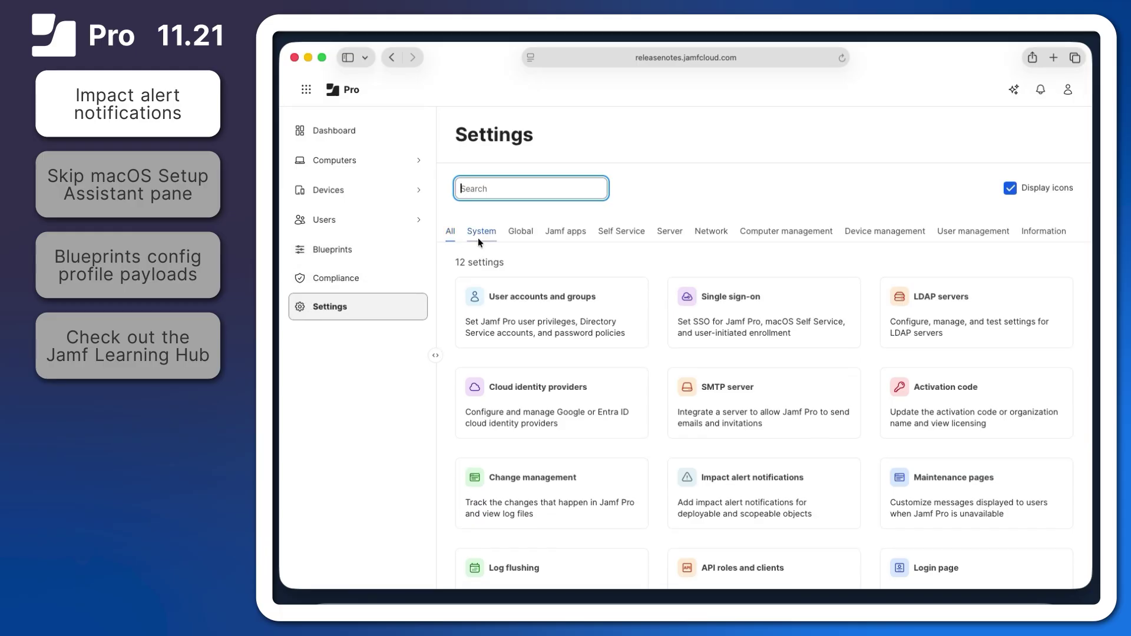
click(731, 500)
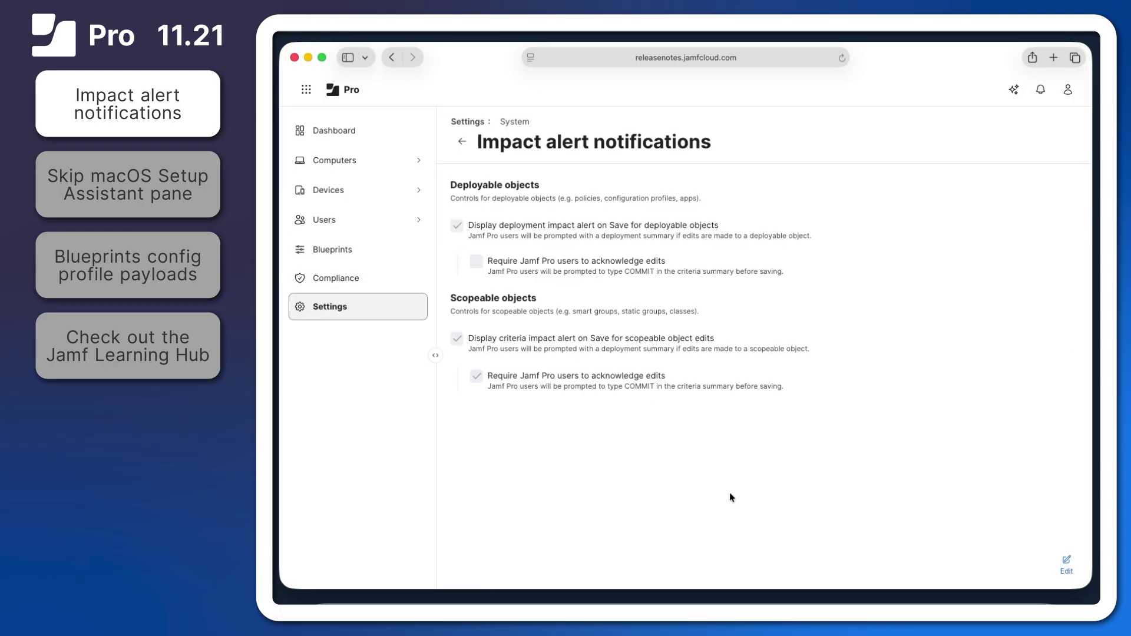
click(1067, 564)
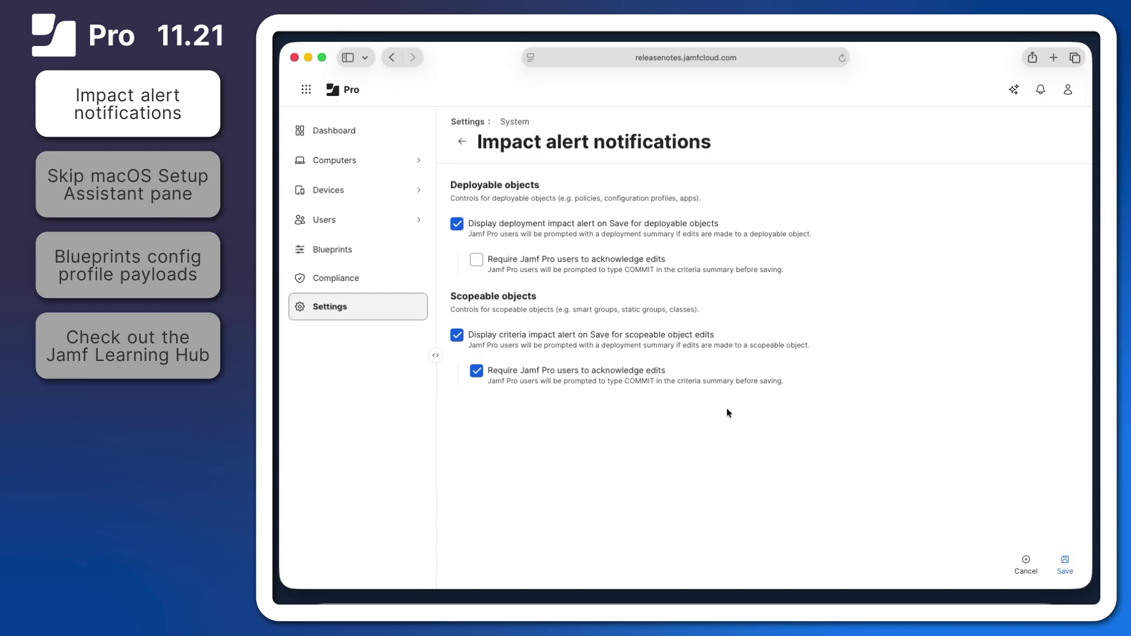
click(480, 261)
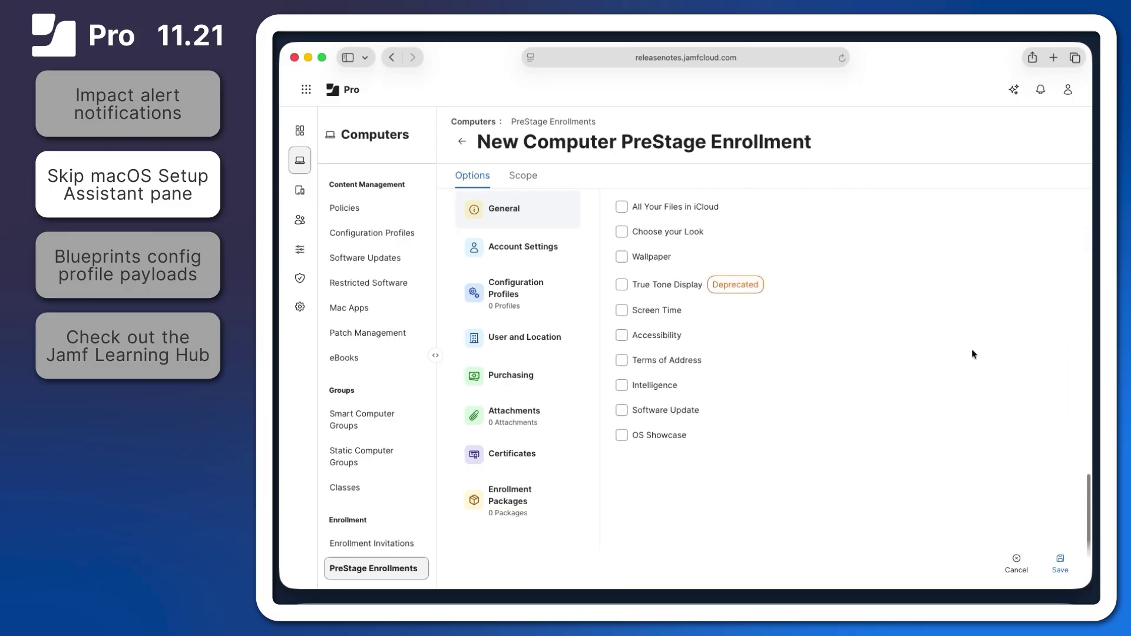
Step: Mark OS Showcase as a Setup Assistant pane to skip in the PreStage enrollment
click(622, 438)
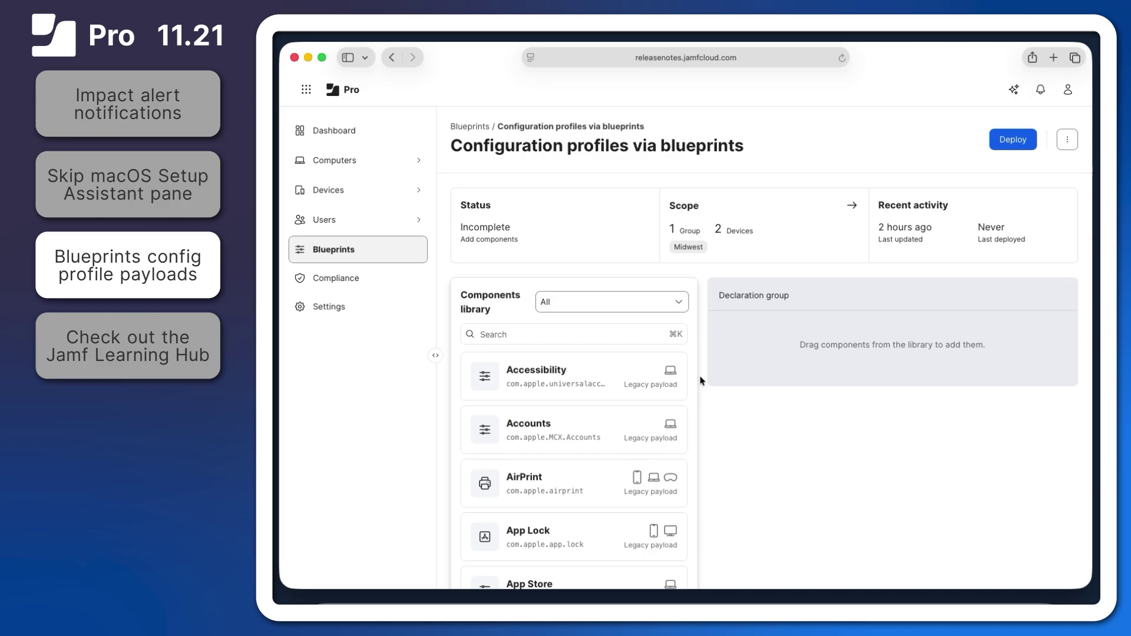
Step: Start a search in the blueprint's Components library
click(622, 335)
text(smart)
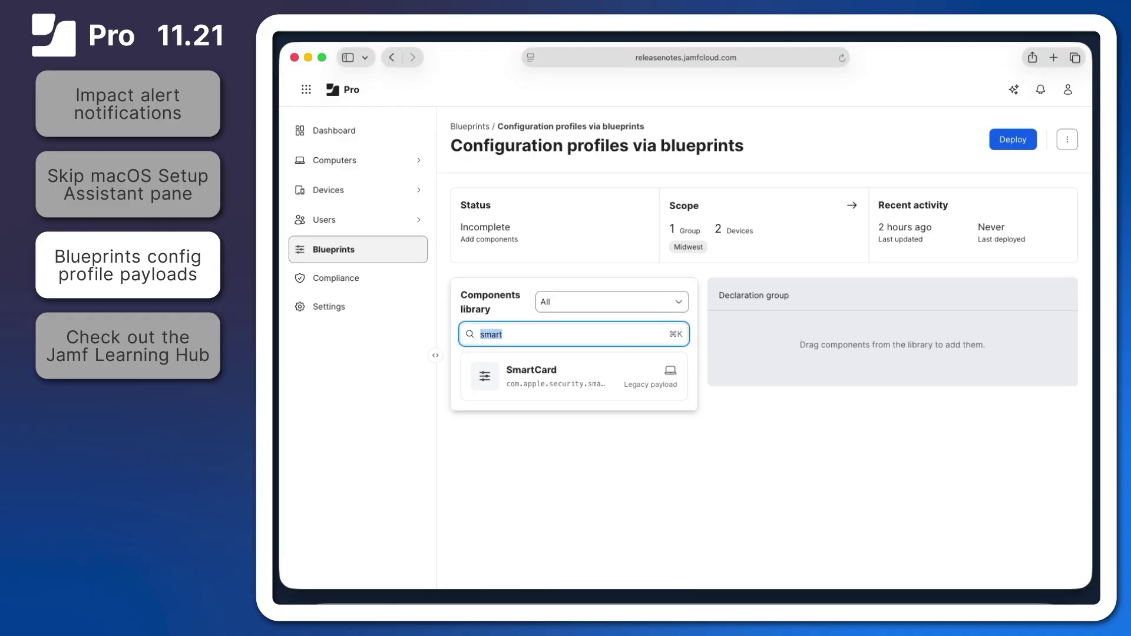
text(system)
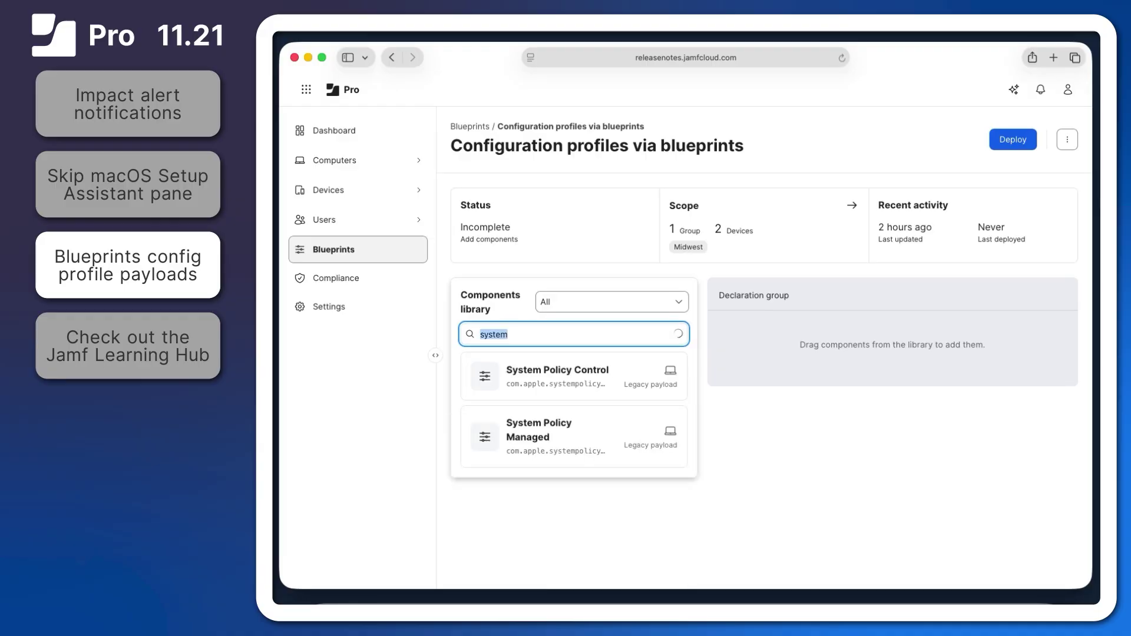
text(user)
text( pref)
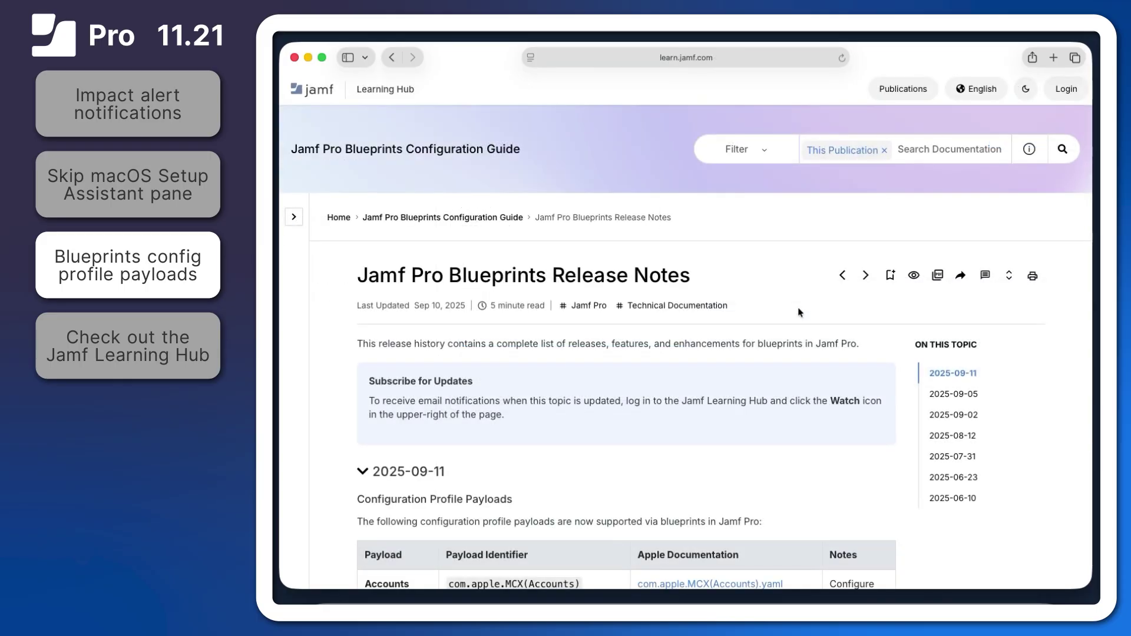
scroll(799, 312, down, 5)
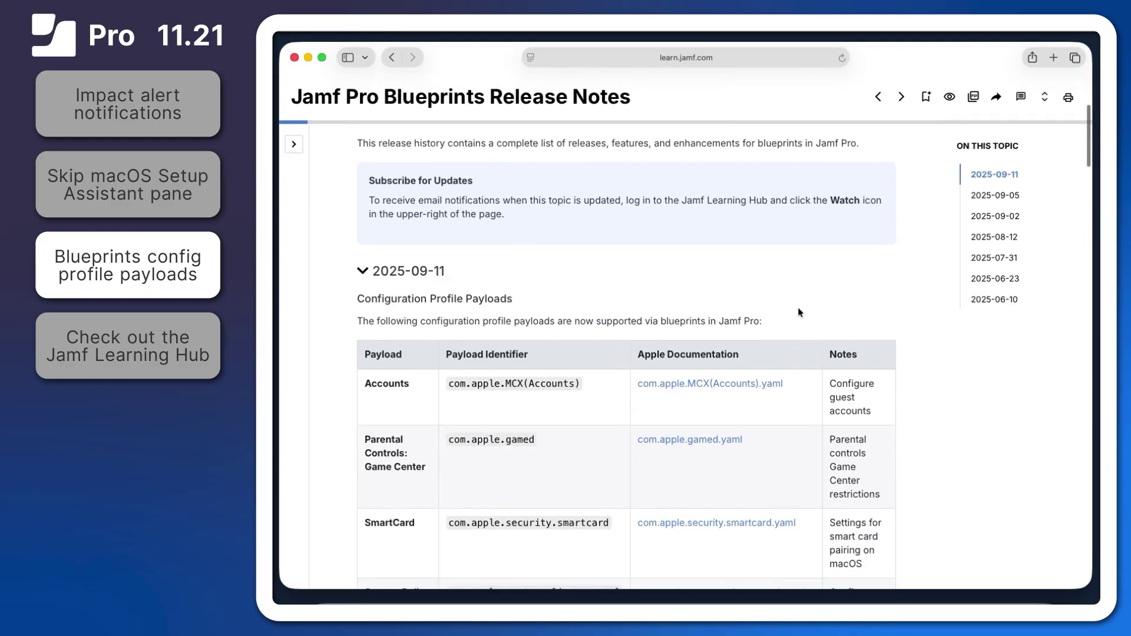
scroll(795, 301, down, 3)
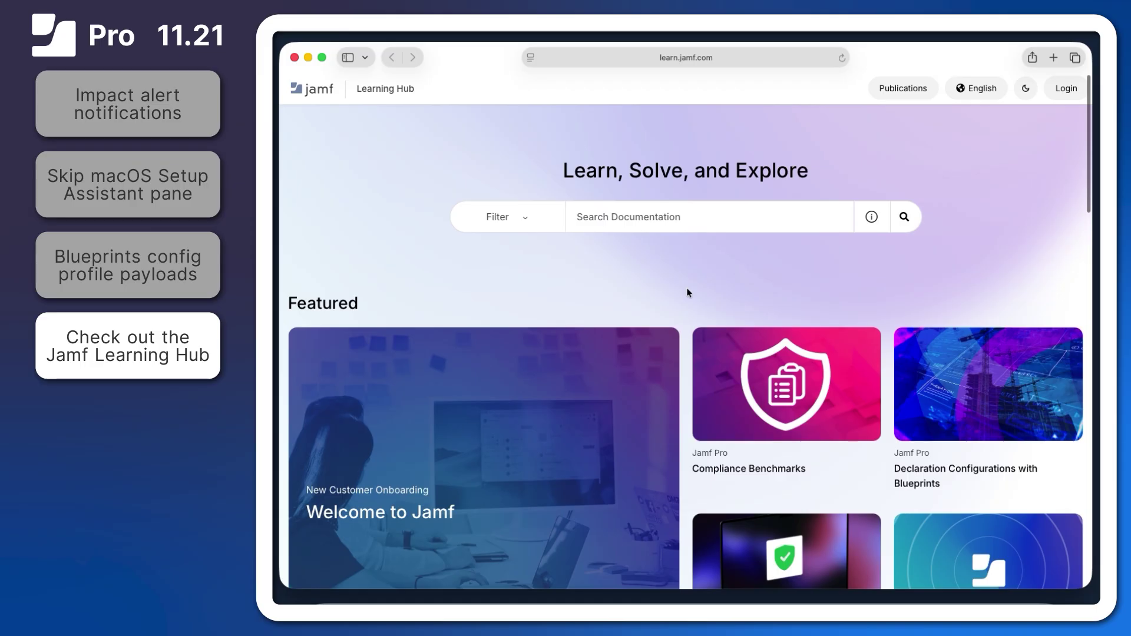
scroll(688, 293, down, 5)
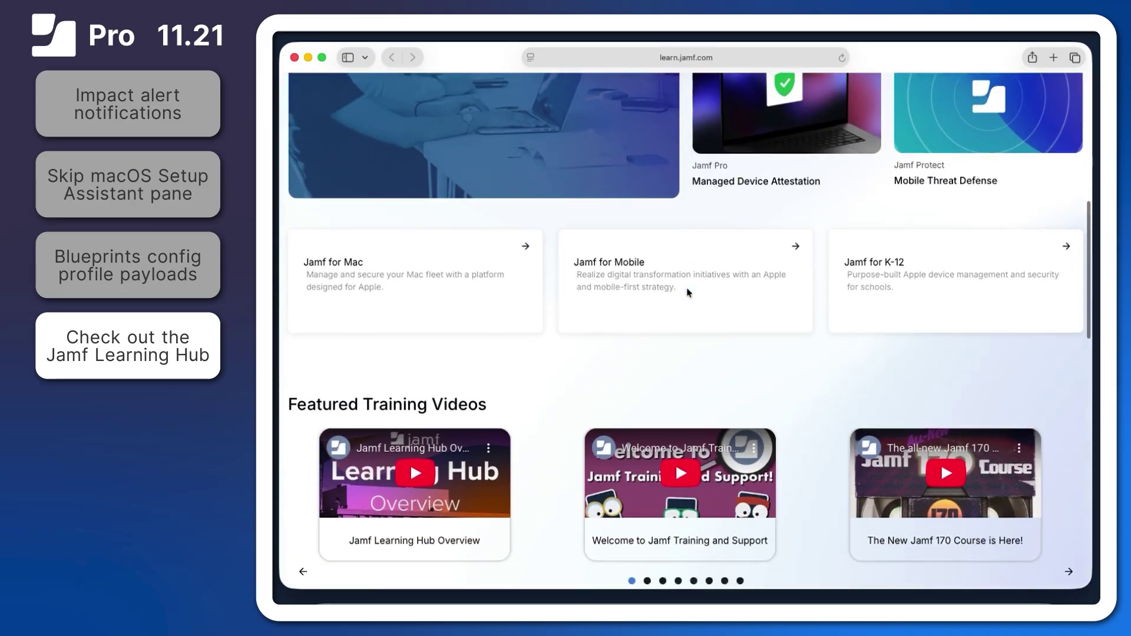
scroll(687, 293, down, 3)
scroll(688, 293, down, 2)
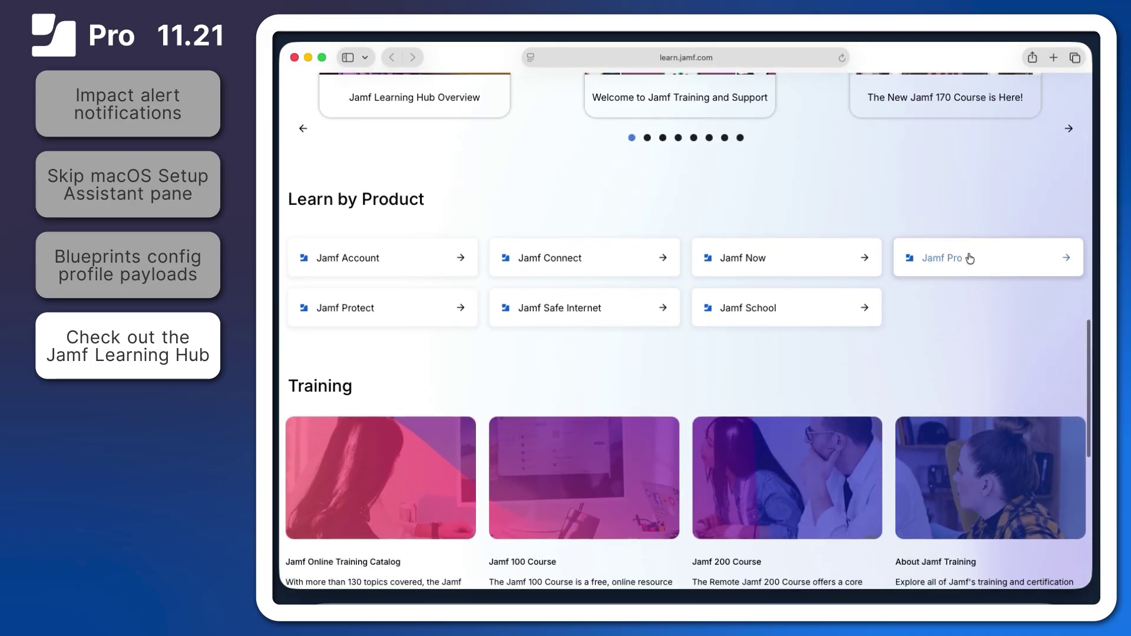
Step: Open Jamf Pro under Learn by Product in the Jamf Learning Hub
click(968, 255)
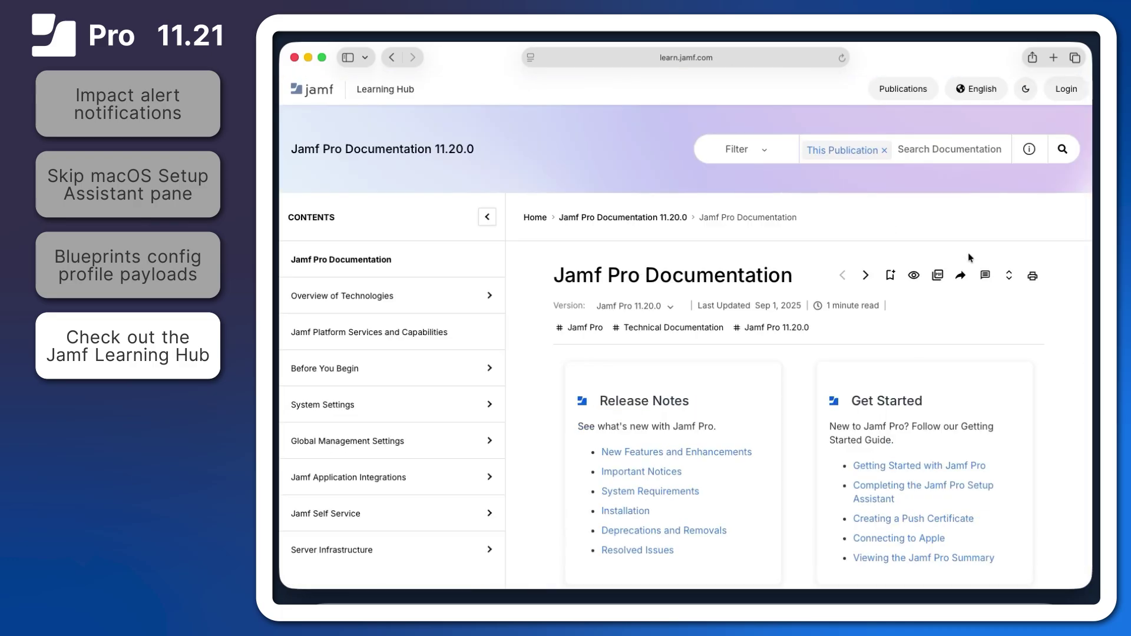
scroll(743, 483, down, 1)
scroll(743, 483, down, 2)
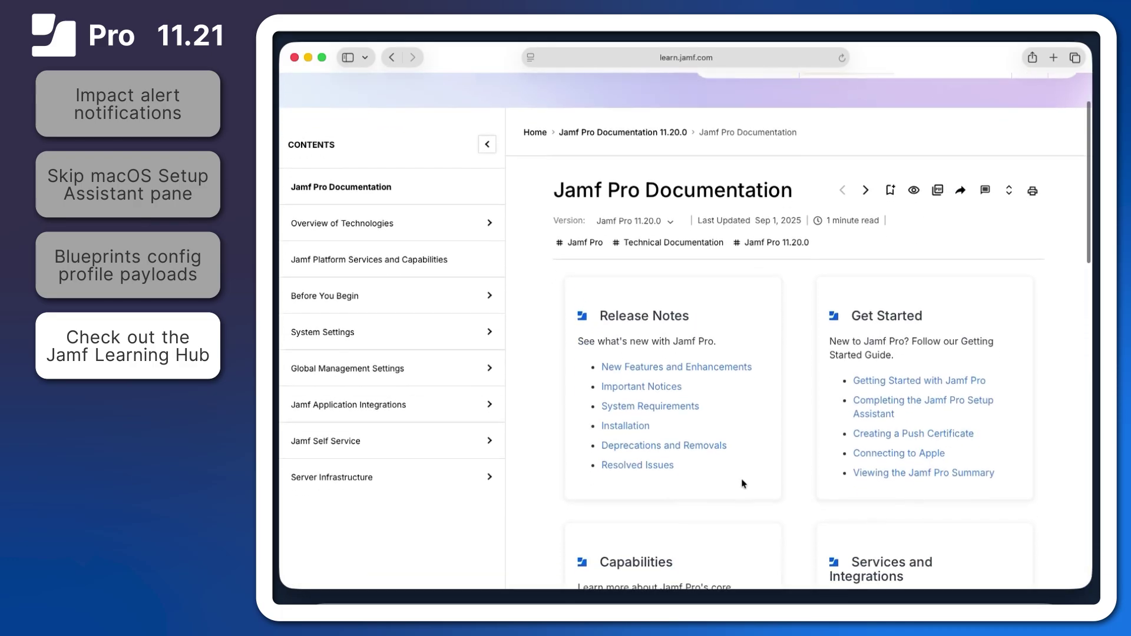